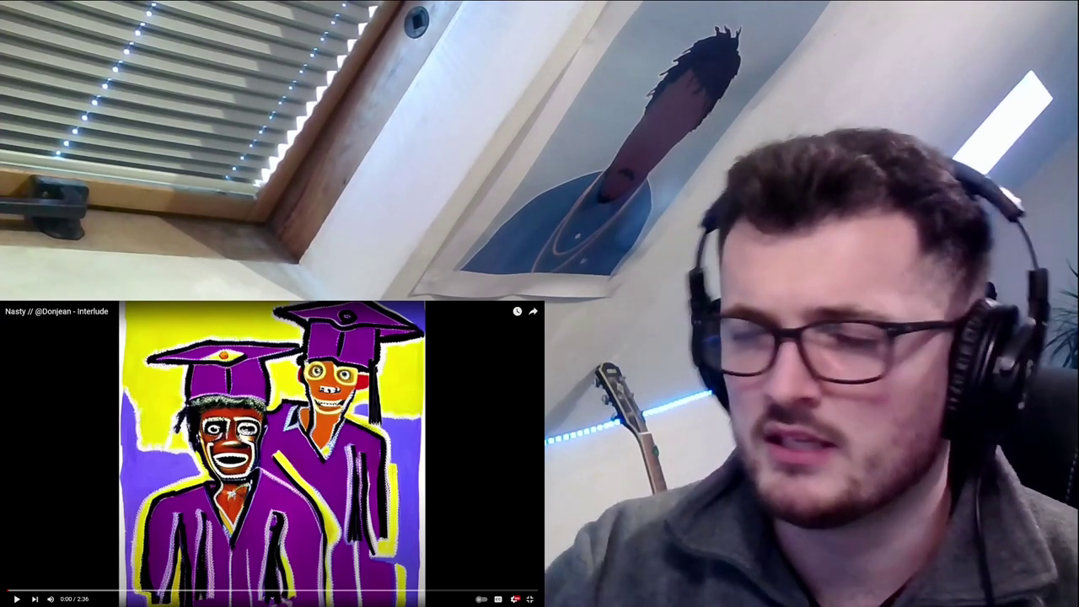
Play the Interlude track, resuming after each pause and rewinding 5 seconds once, up to 1:04.
click(515, 500)
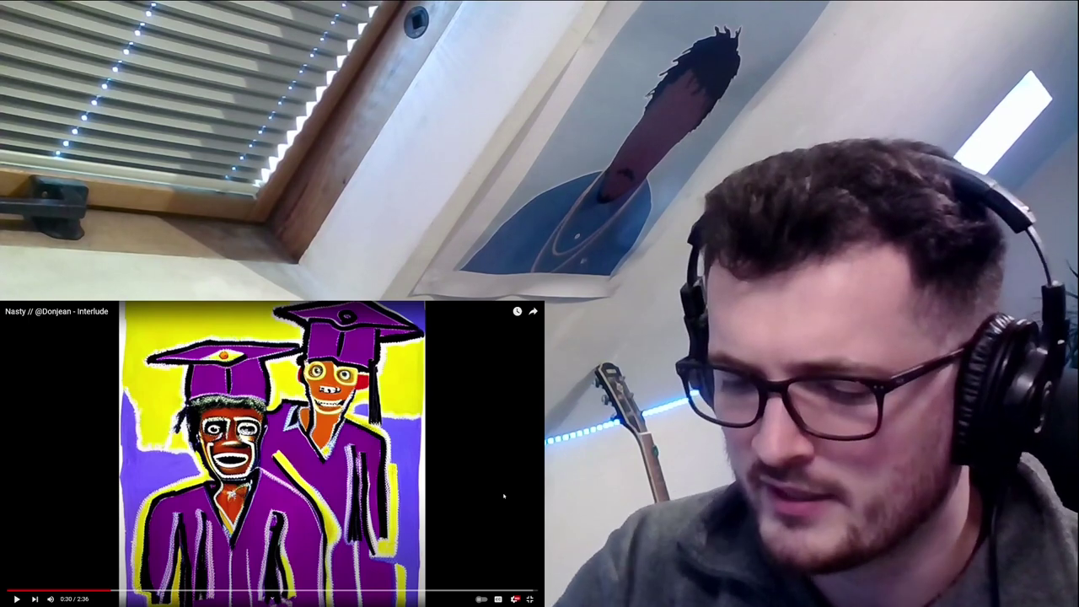
key(space)
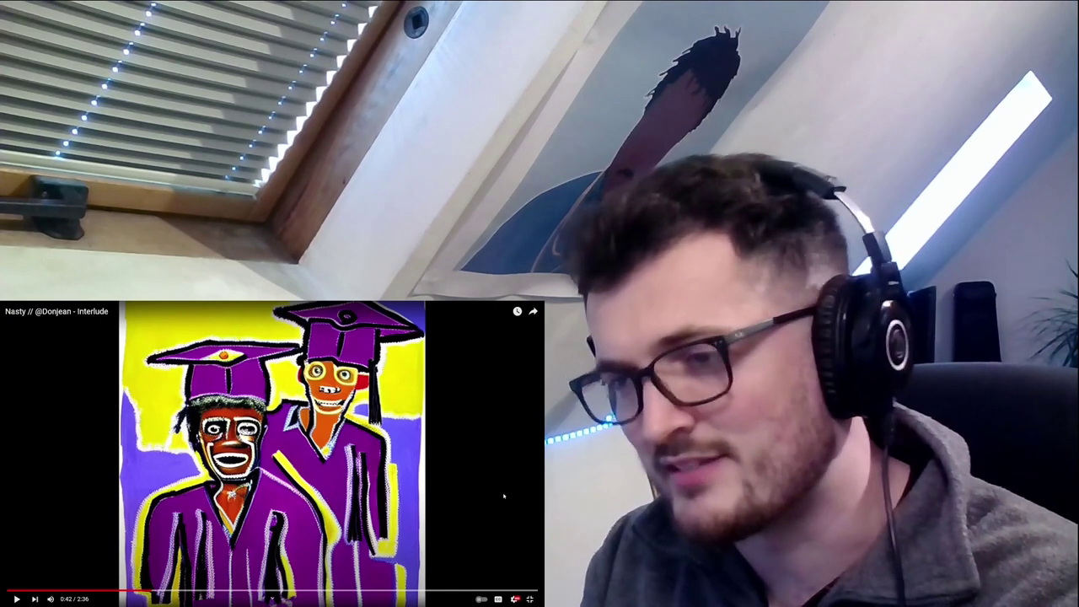
key(Left)
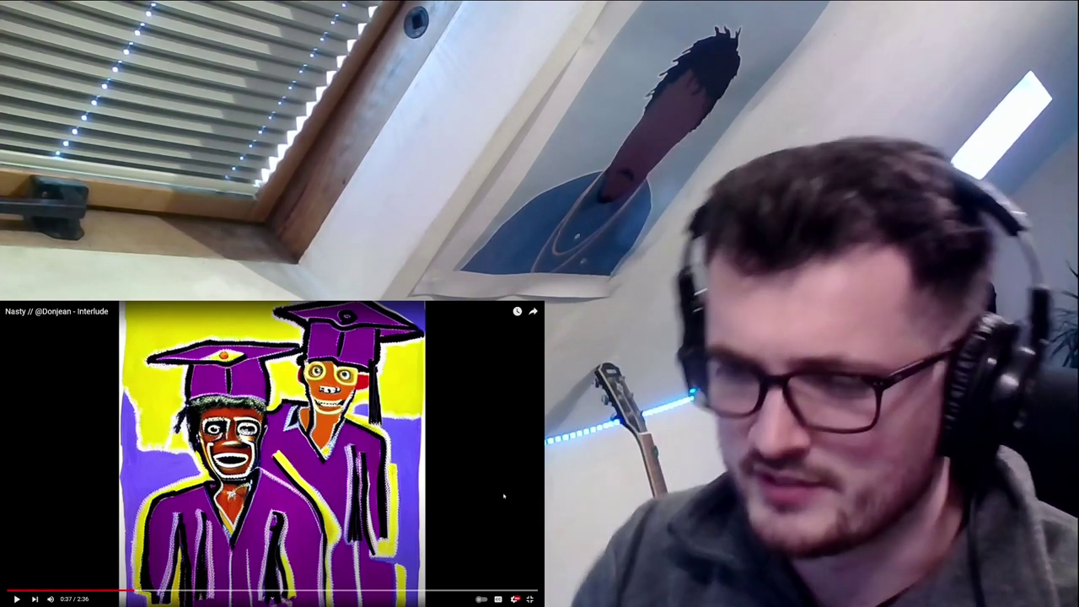
key(space)
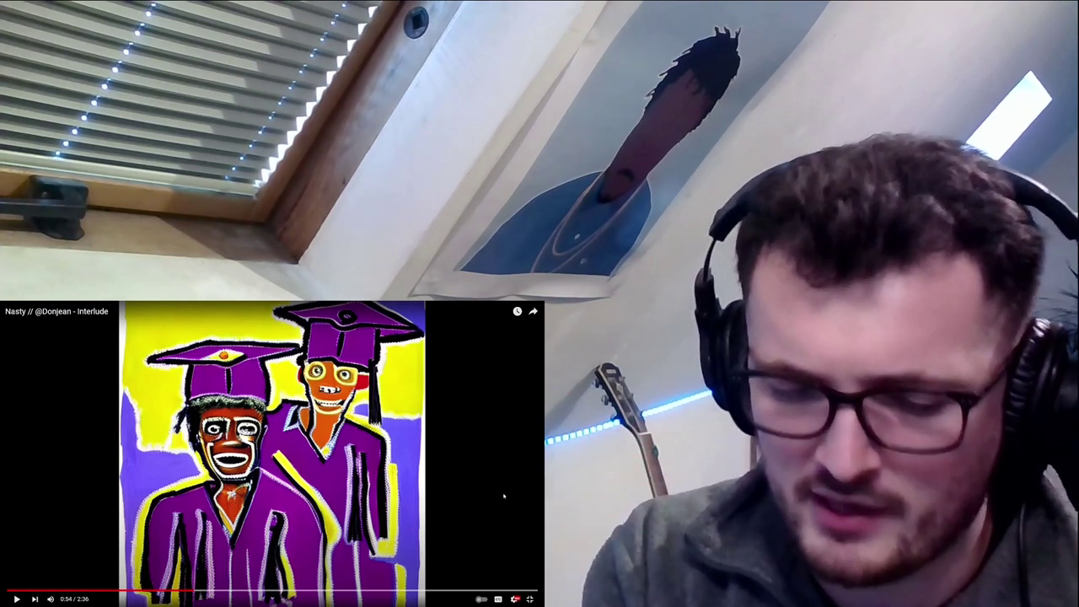
key(space)
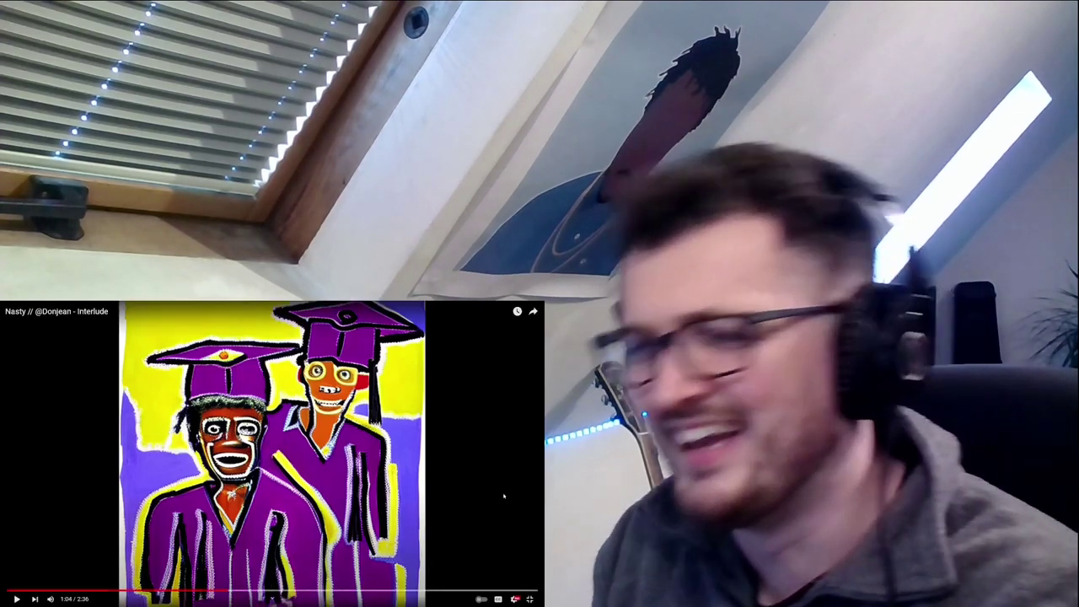
Pause the Interlude track at 1:04, then rewind 5 seconds and replay.
click(504, 496)
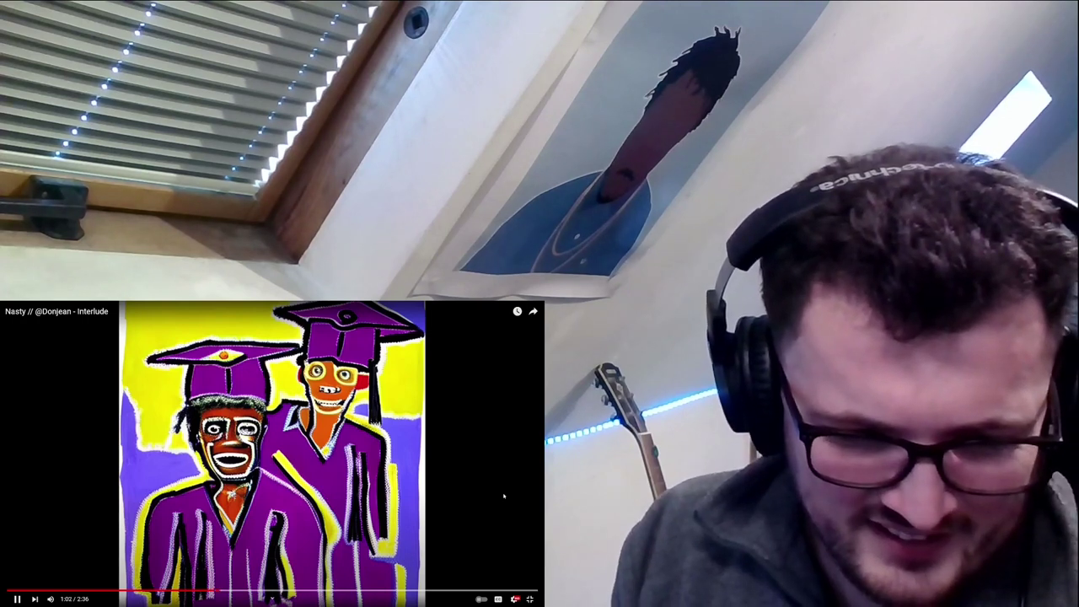
click(504, 496)
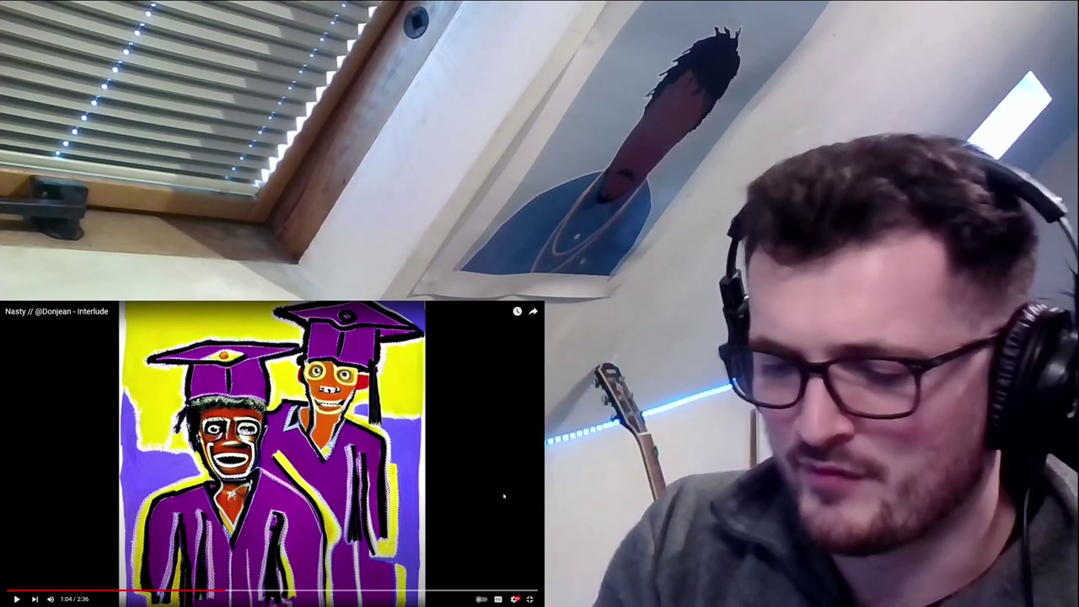
key(Left)
key(space)
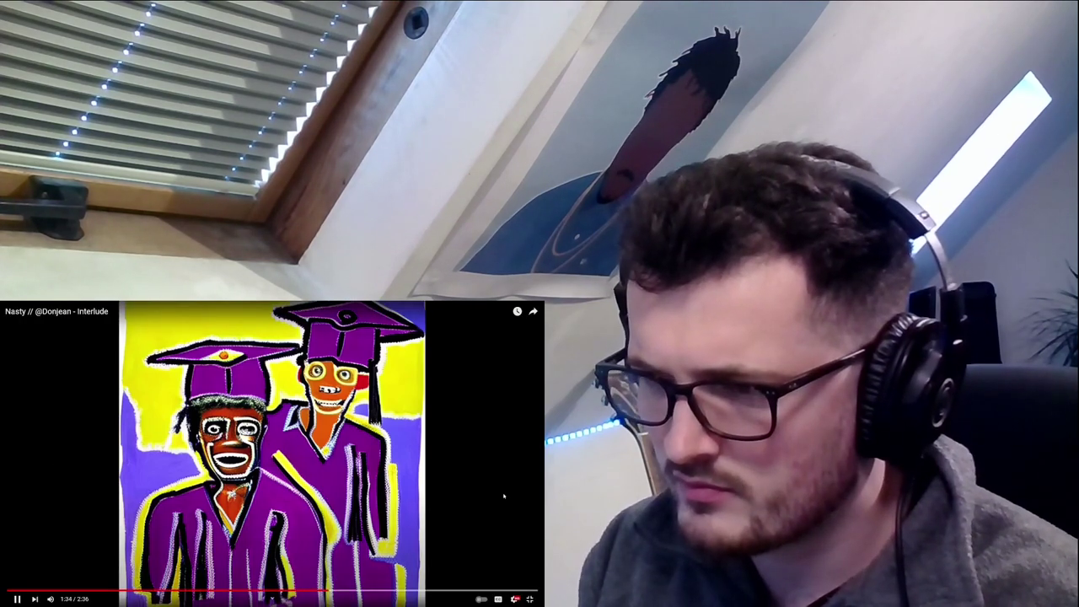
Pause again to comment, then rewind 5 seconds and resume around the 1:34 mark.
click(504, 497)
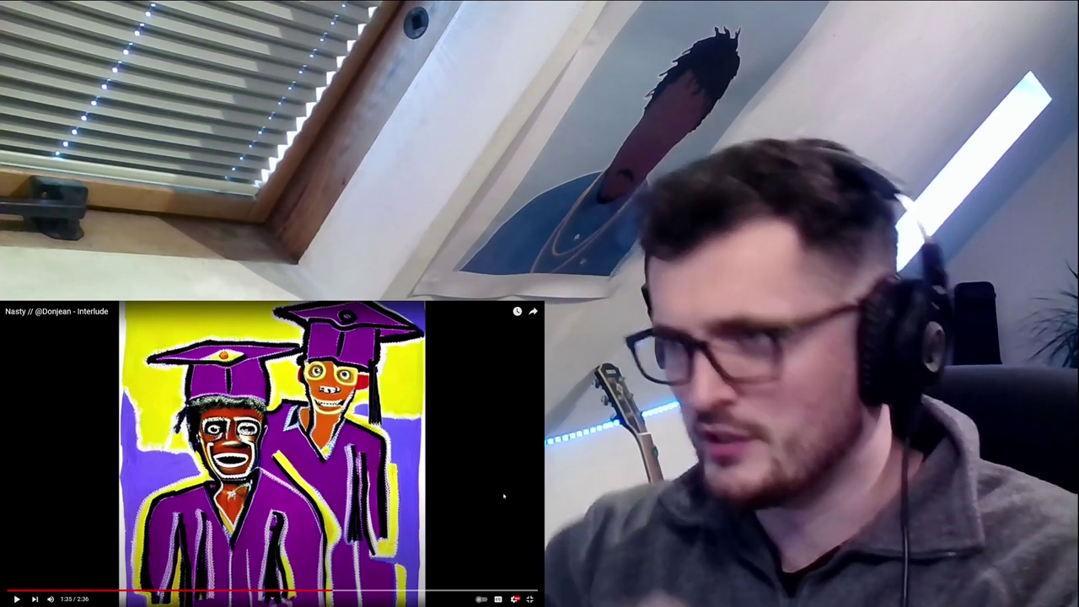
key(Left)
key(space)
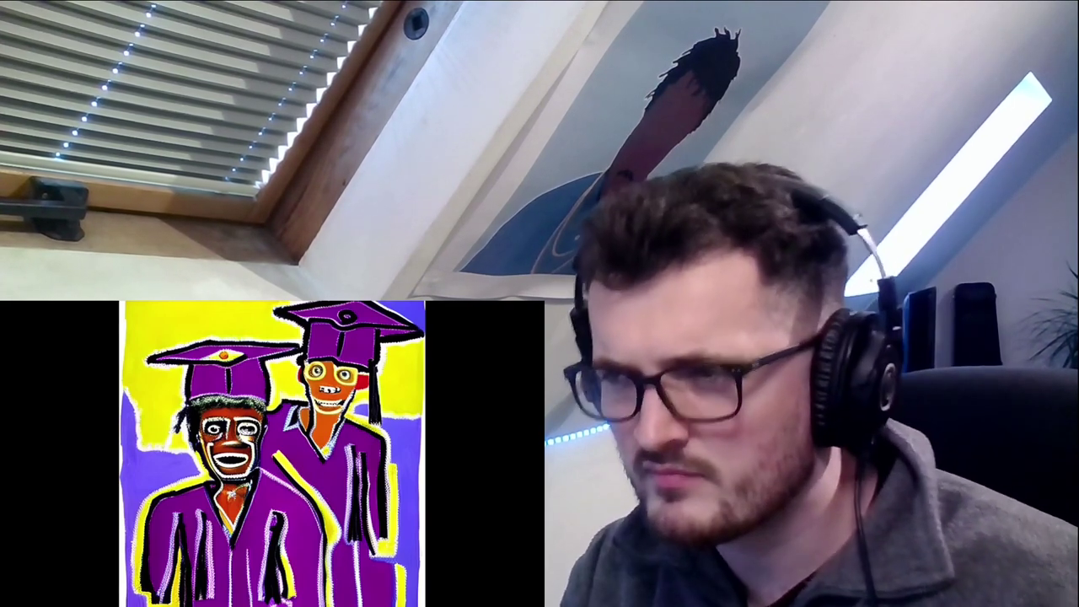
Pause at 2:08 and 2:14, rewinding 5 seconds each time, then resume from 2:09 to the end.
click(504, 496)
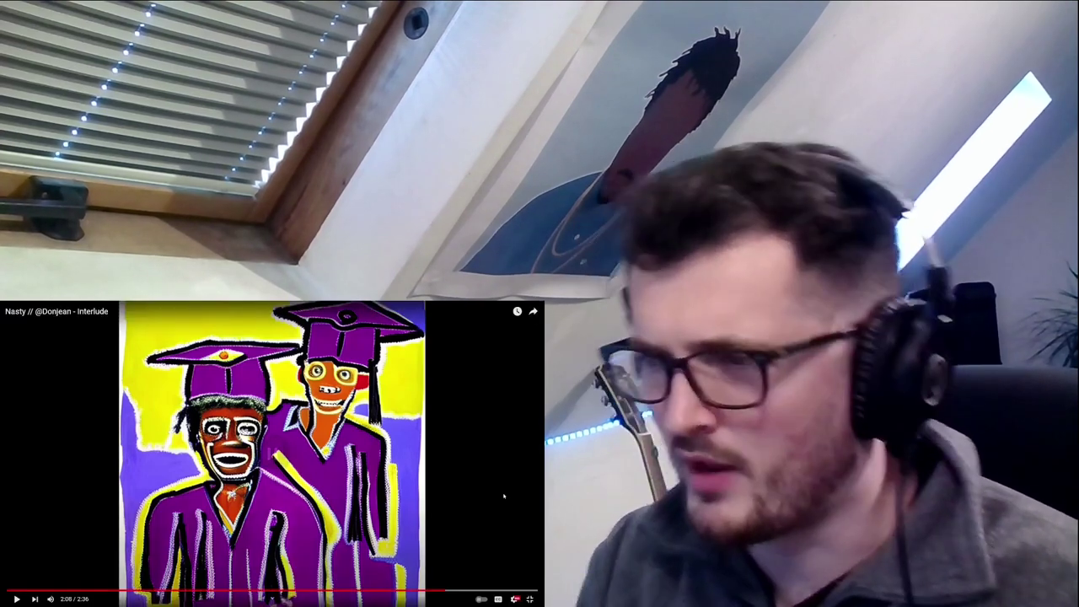
key(Left)
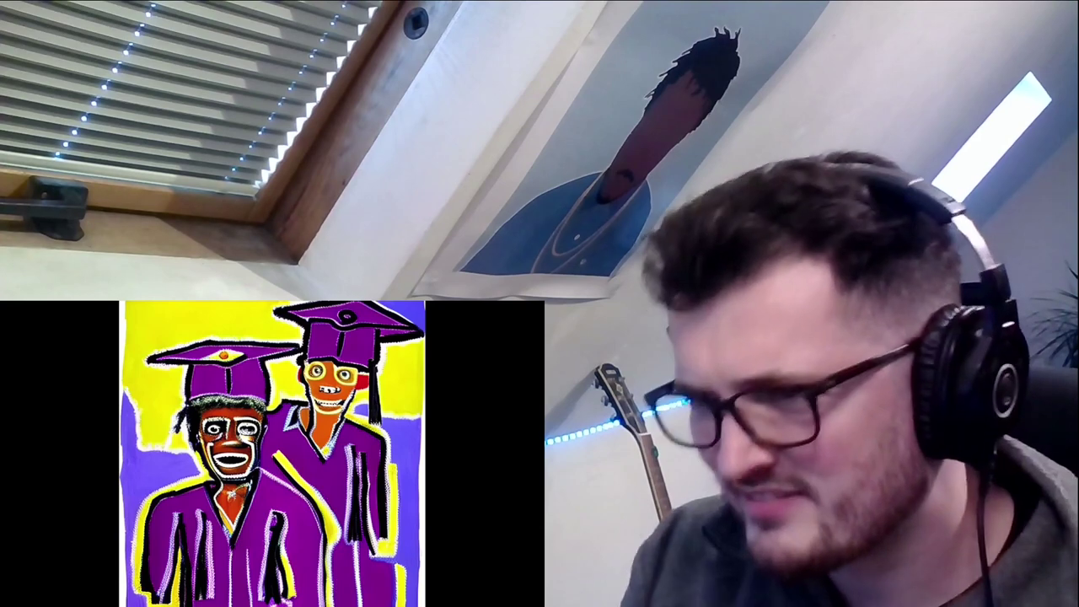
click(504, 496)
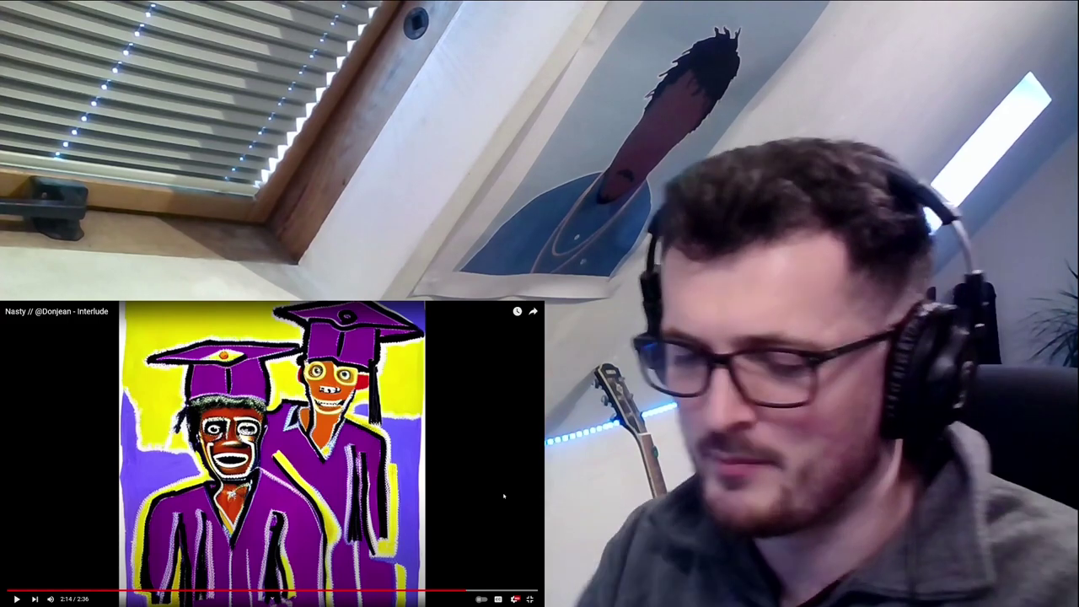
key(Left)
key(space)
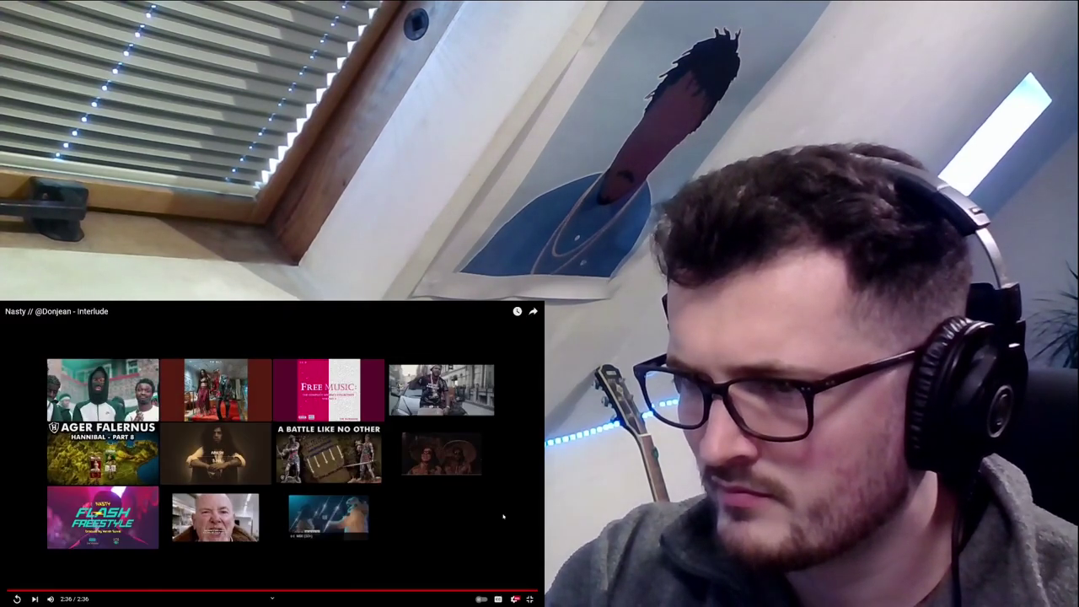
Jump from the end screen back to 2:33 on the progress bar, then pause at 2:34.
click(518, 590)
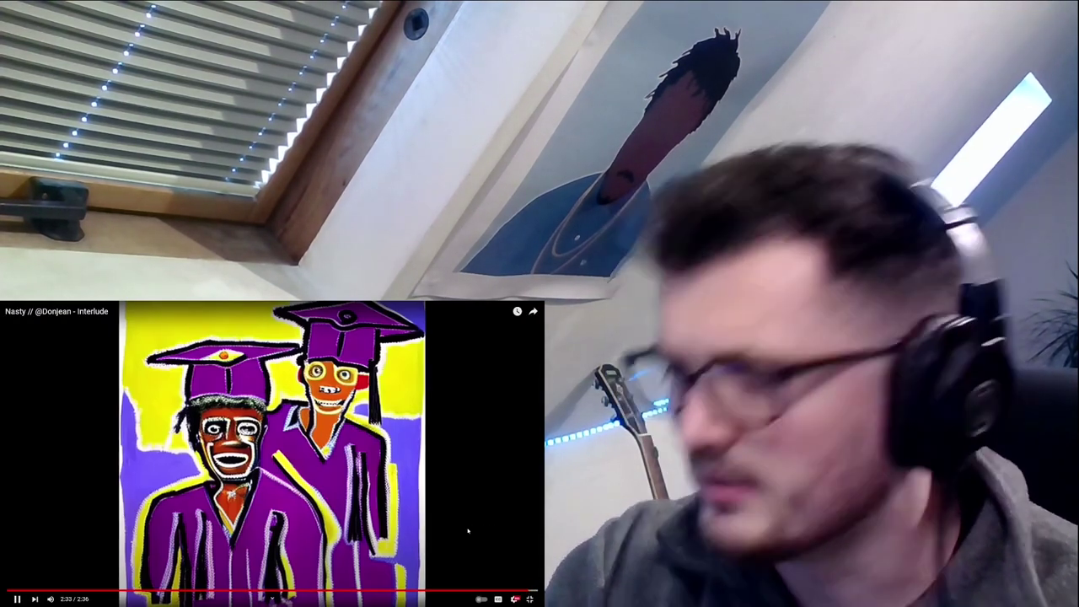
click(481, 509)
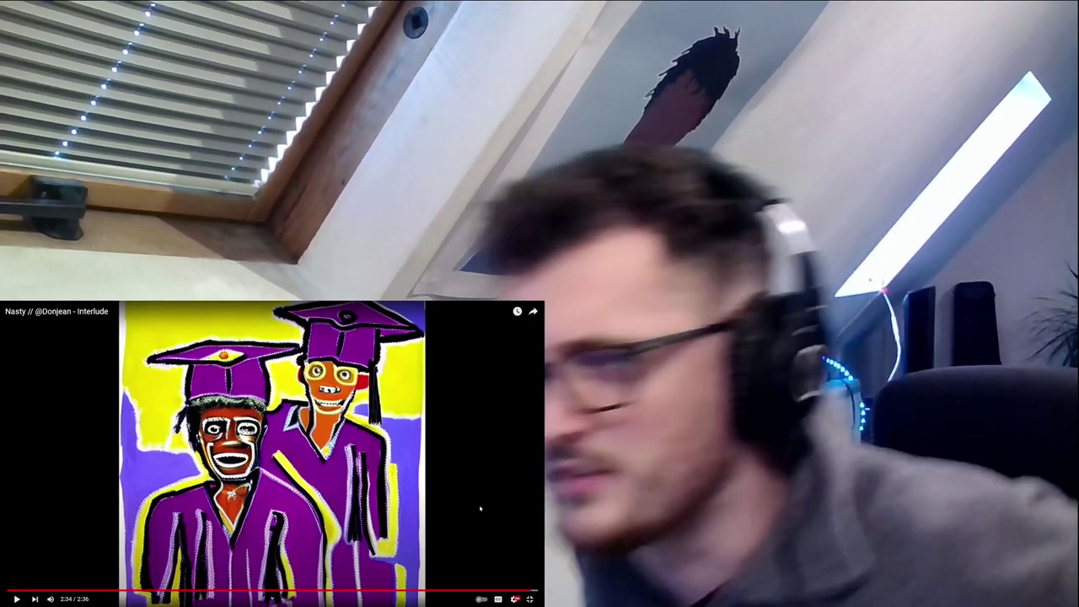